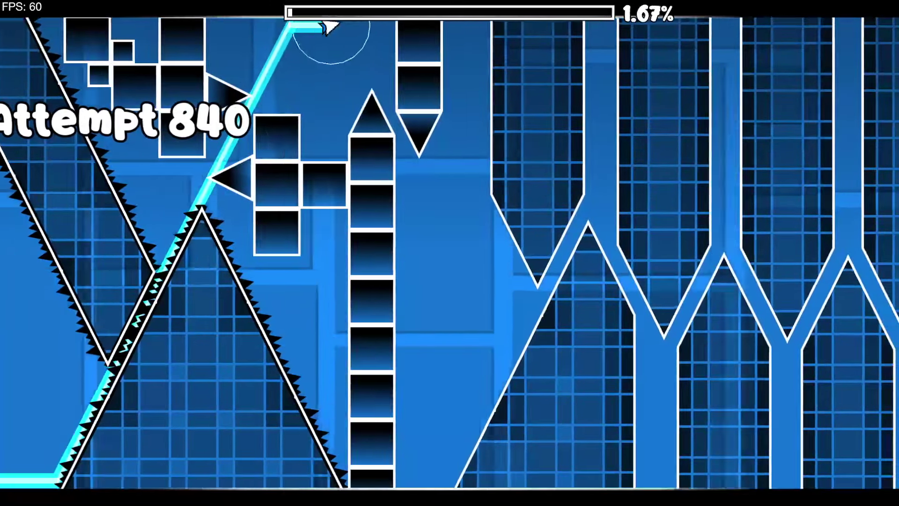
Fly the wave past the spiked slopes on attempt 843, then pause around 7%
{"action": "key", "text": "space"}
{"action": "key", "text": "space"}
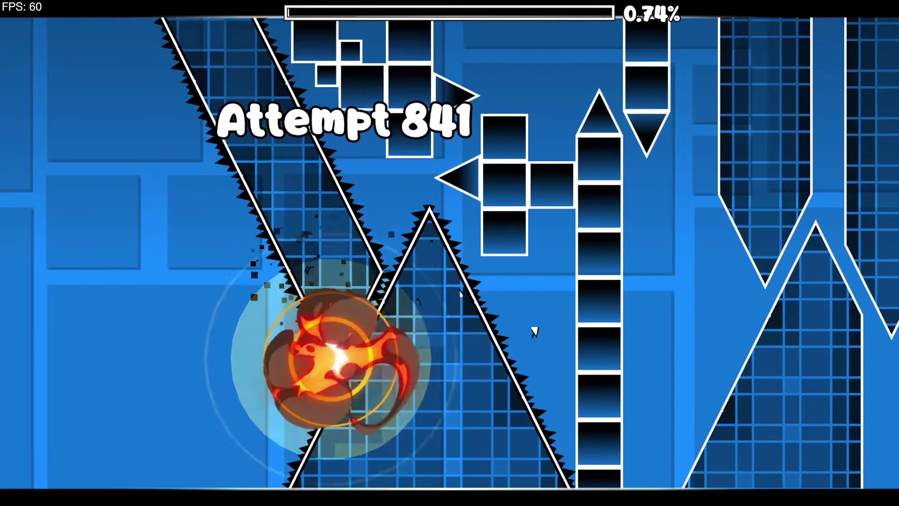
{"action": "key", "text": "space"}
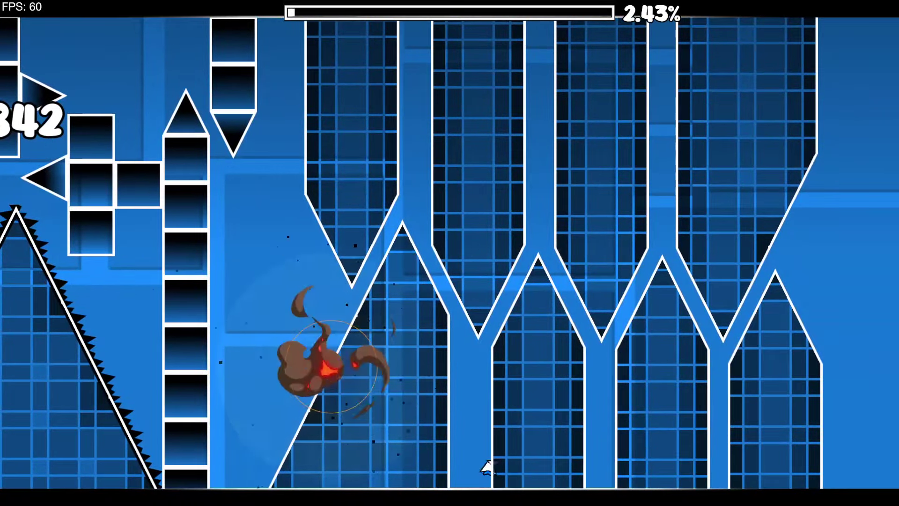
{"action": "key", "text": "space"}
{"action": "key", "text": "space"}
{"action": "key", "text": "space"}
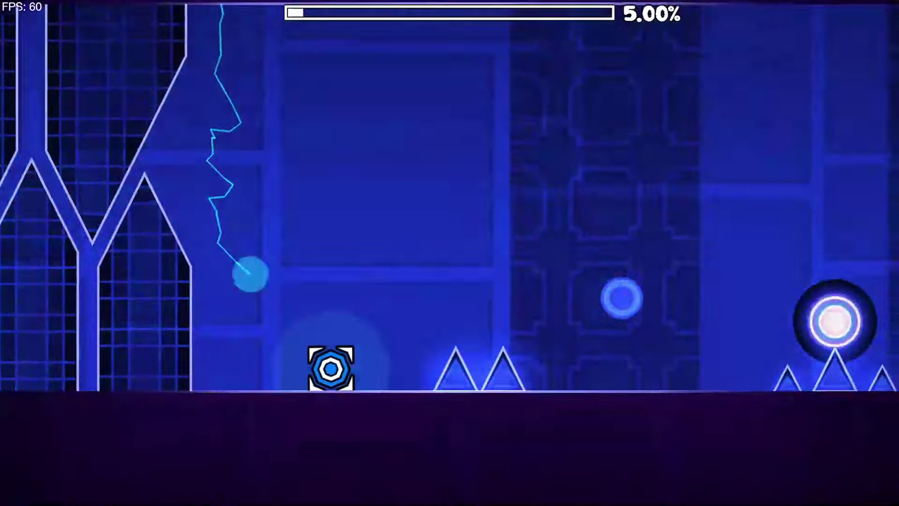
{"action": "key", "text": "space"}
{"action": "key", "text": "Escape"}
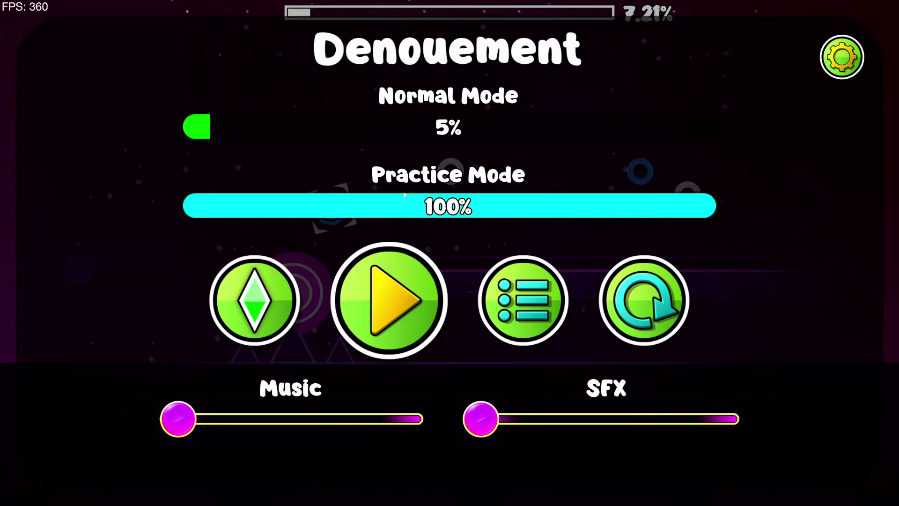
Resume and clear the orb platforms and spike pillars in the cube section
{"action": "key", "text": "Escape"}
{"action": "key", "text": "space"}
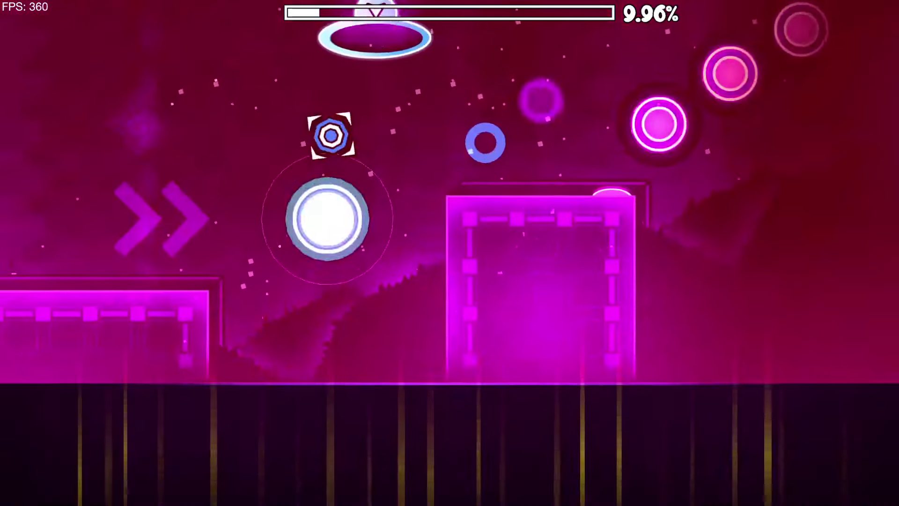
{"action": "key", "text": "space"}
{"action": "key", "text": "space"}
{"action": "key", "text": "space"}
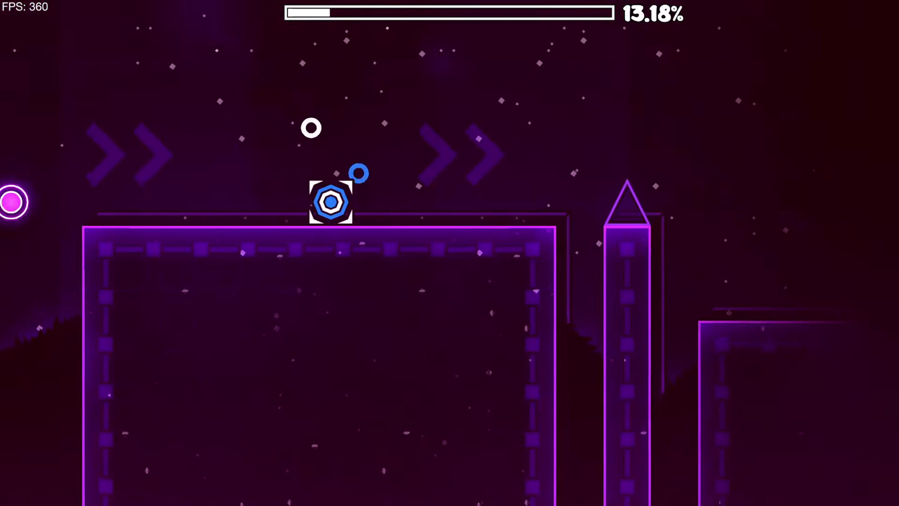
{"action": "key", "text": "space"}
{"action": "key", "text": "space"}
{"action": "key", "text": "space"}
{"action": "key", "text": "space"}
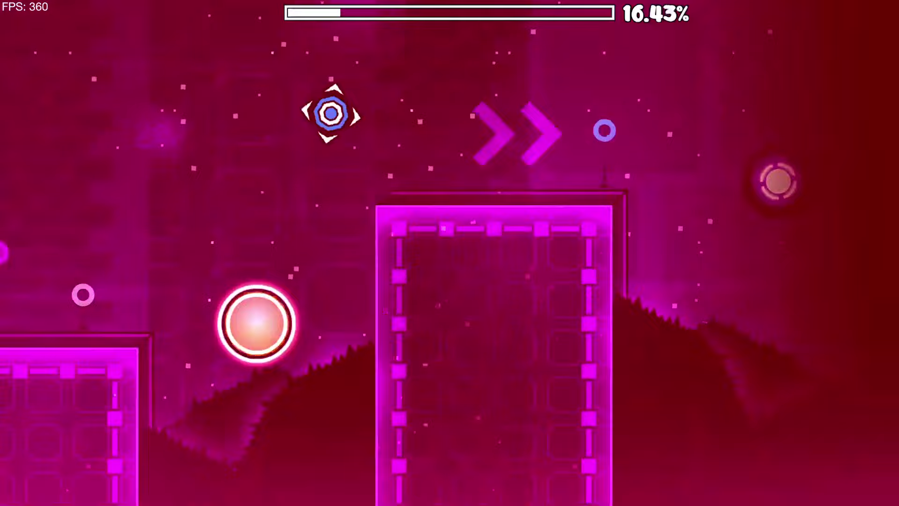
{"action": "key", "text": "space"}
{"action": "key", "text": "space"}
{"action": "key", "text": "space"}
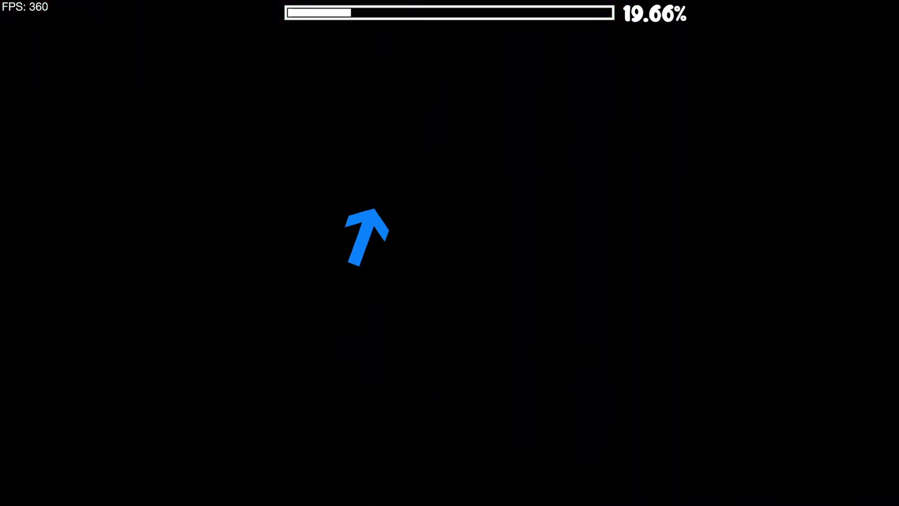
Steer through the dark section, ship spike blocks and UFO gravity portals
{"action": "key", "text": "space"}
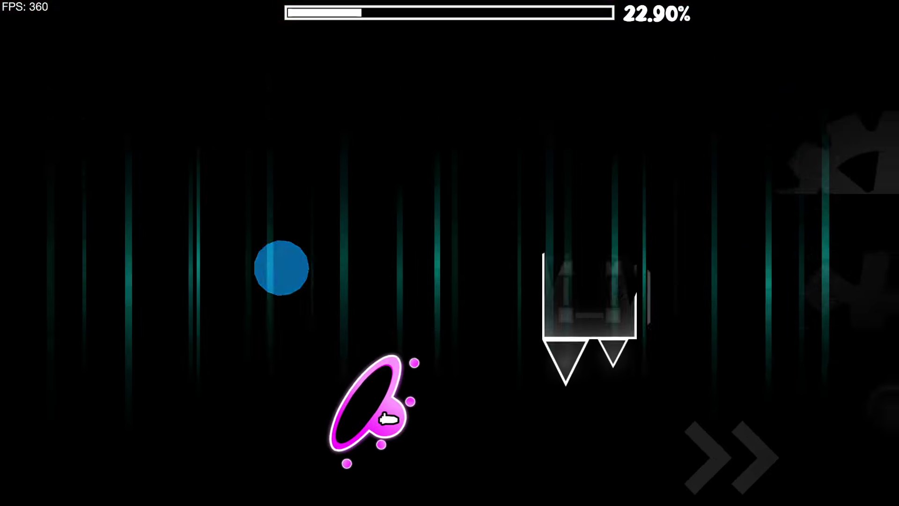
{"action": "key", "text": "space"}
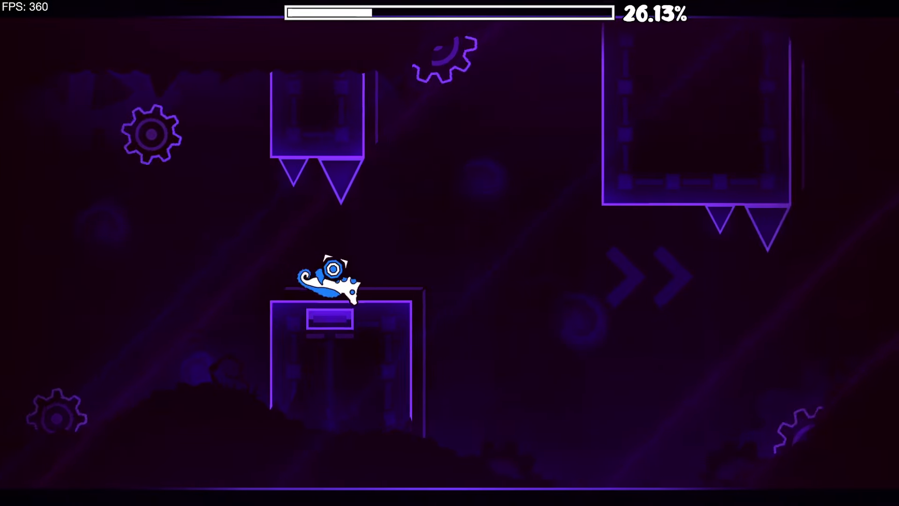
{"action": "key", "text": "space"}
{"action": "key", "text": "space"}
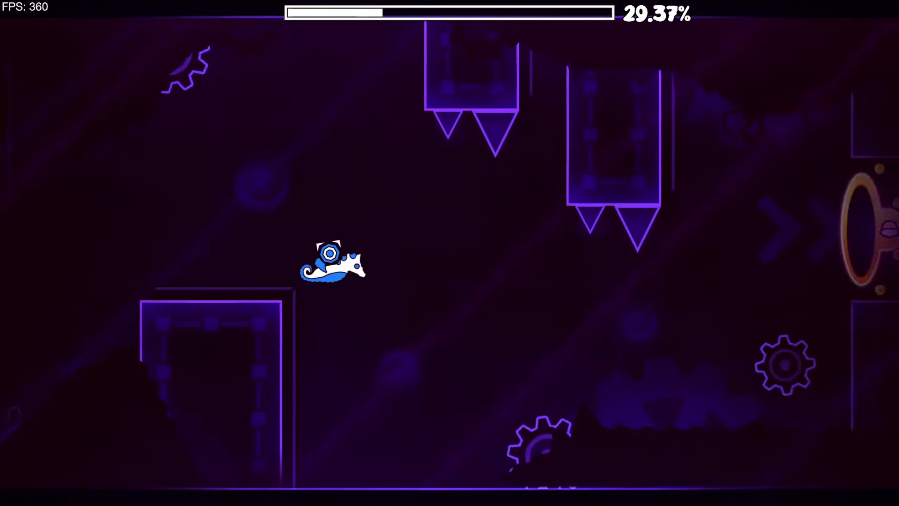
{"action": "key", "text": "space"}
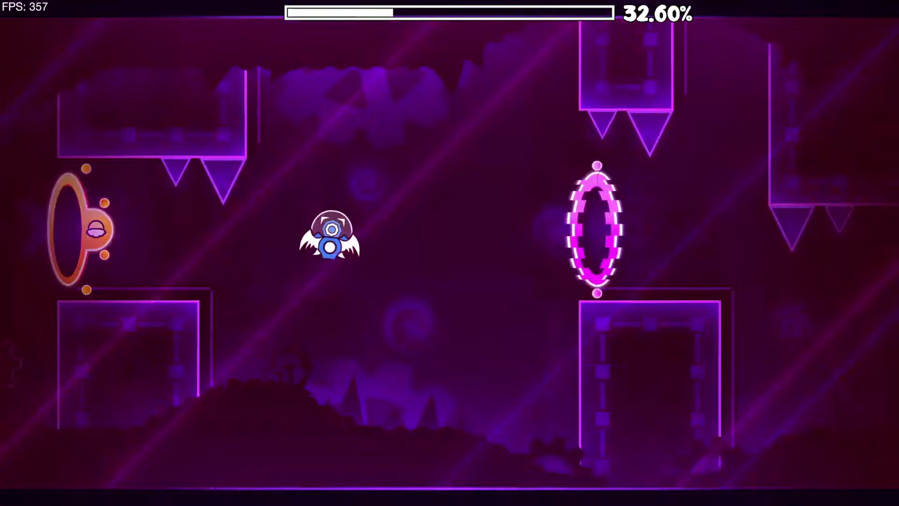
{"action": "key", "text": "space"}
{"action": "key", "text": "space"}
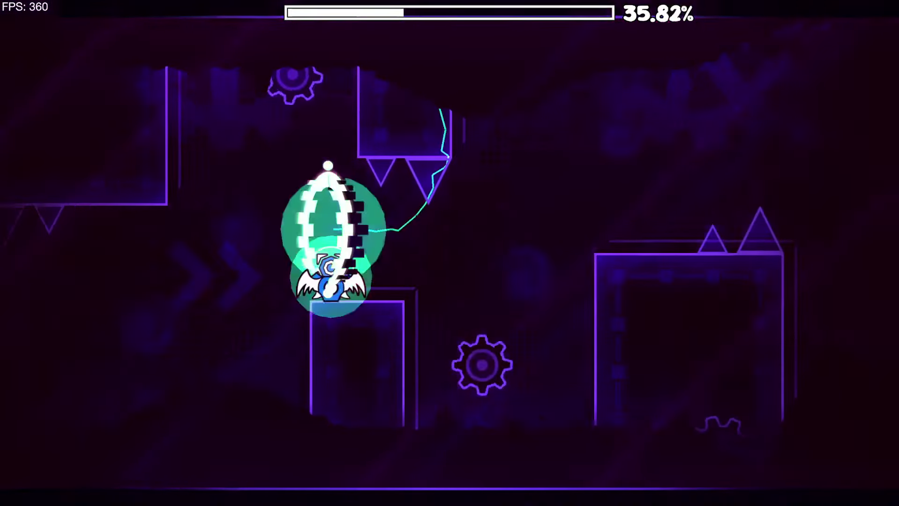
{"action": "key", "text": "space"}
{"action": "key", "text": "space"}
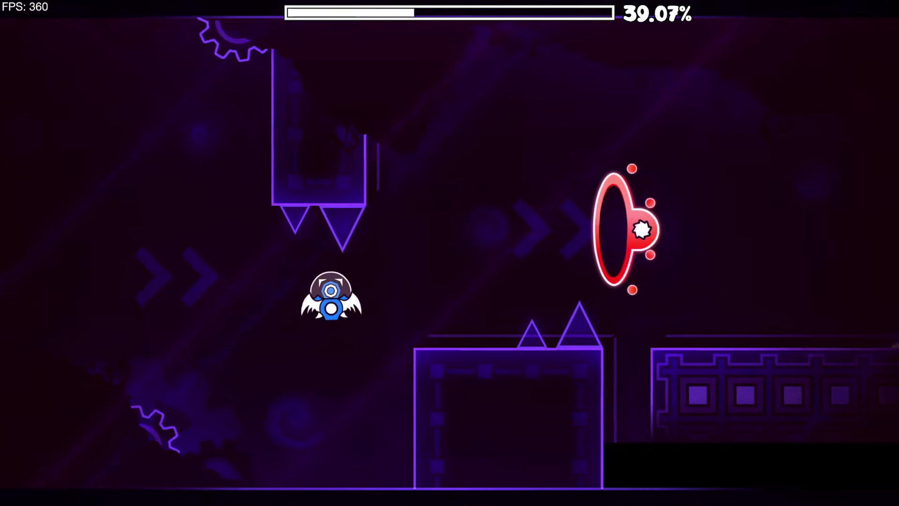
{"action": "key", "text": "space"}
{"action": "key", "text": "space"}
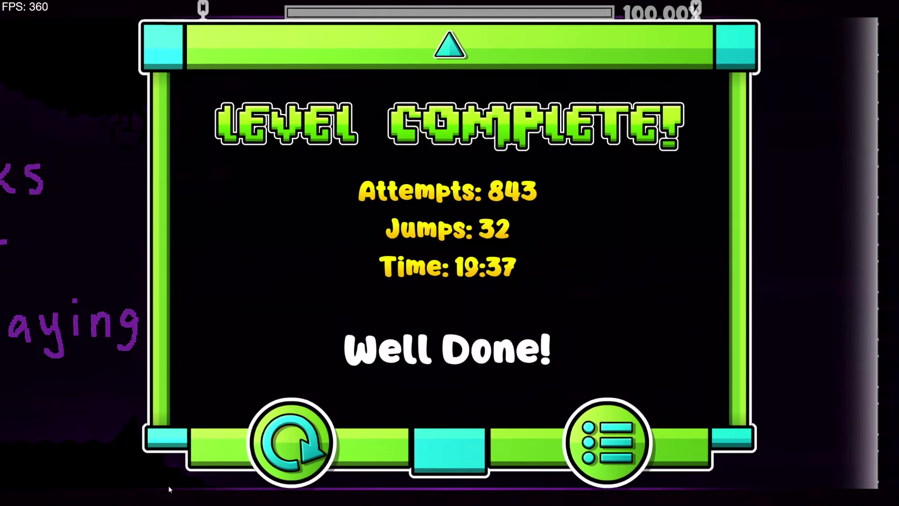
Dismiss the level-complete panel and dislike Denouement, skipping the star rating
{"action": "key", "text": "Escape"}
{"action": "left_click", "coordinate": [853, 363]}
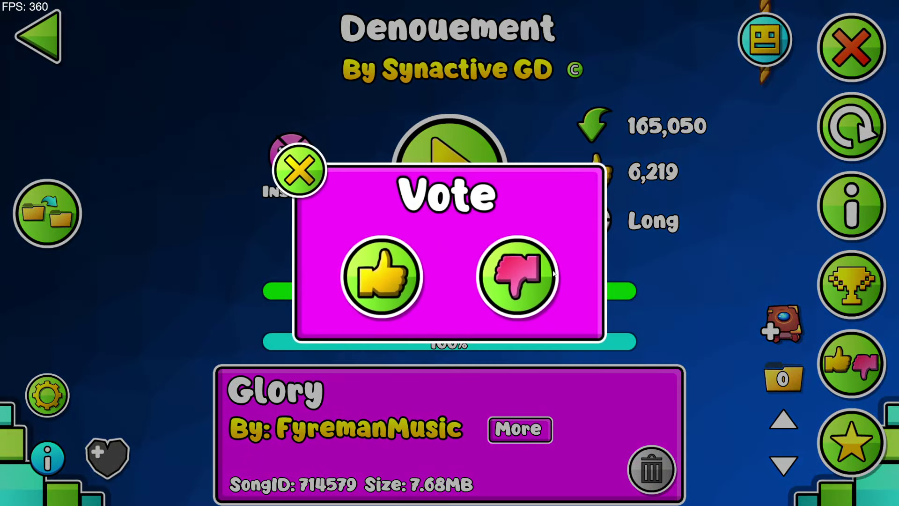
{"action": "left_click", "coordinate": [520, 270]}
{"action": "left_click", "coordinate": [853, 443]}
{"action": "left_click", "coordinate": [368, 355]}
Block Denouement's creator from their profile and return to the level info page
{"action": "left_click", "coordinate": [467, 70]}
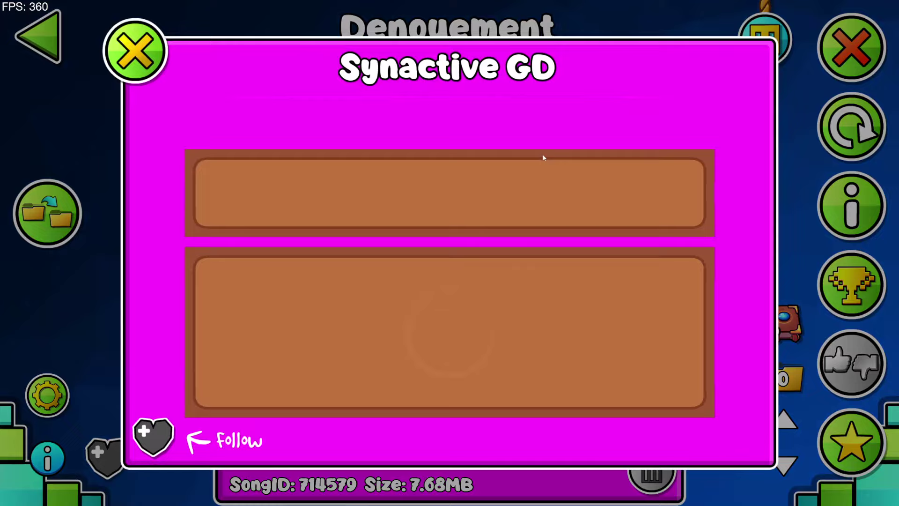
{"action": "left_click", "coordinate": [520, 448]}
{"action": "left_click", "coordinate": [514, 378]}
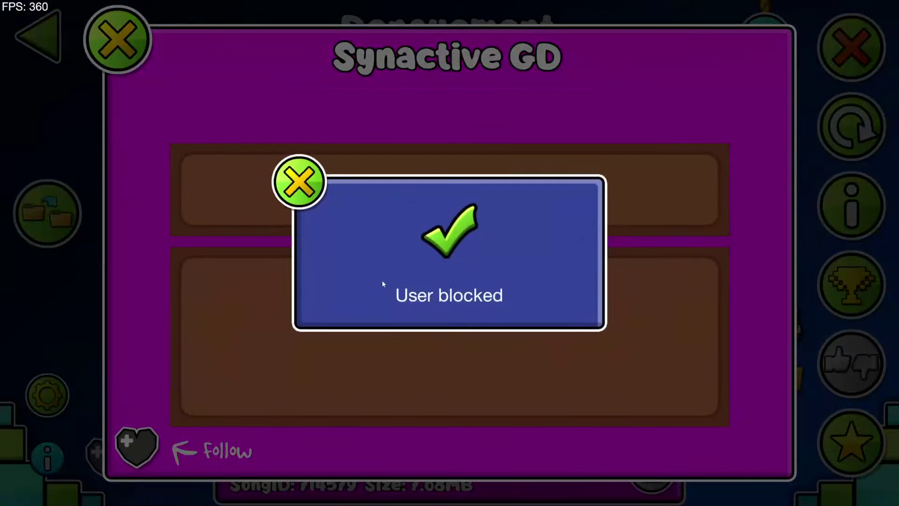
{"action": "key", "text": "Escape"}
{"action": "key", "text": "Escape"}
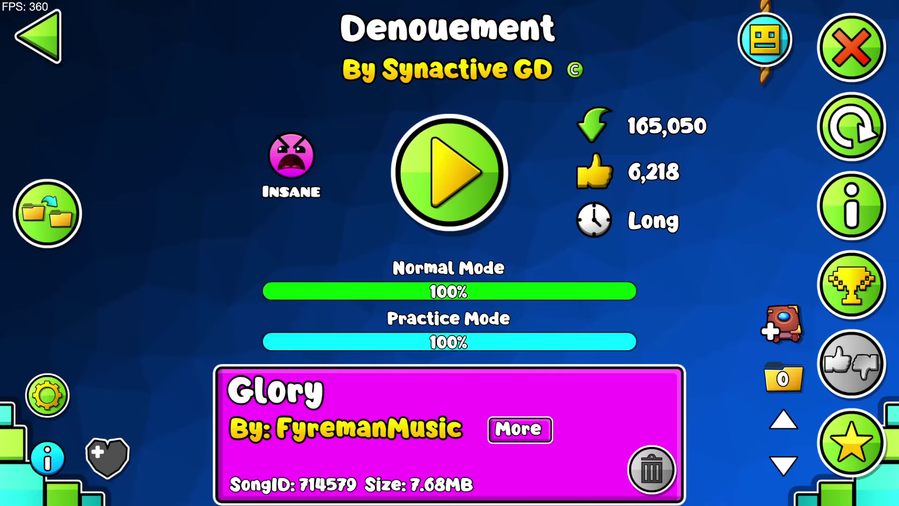